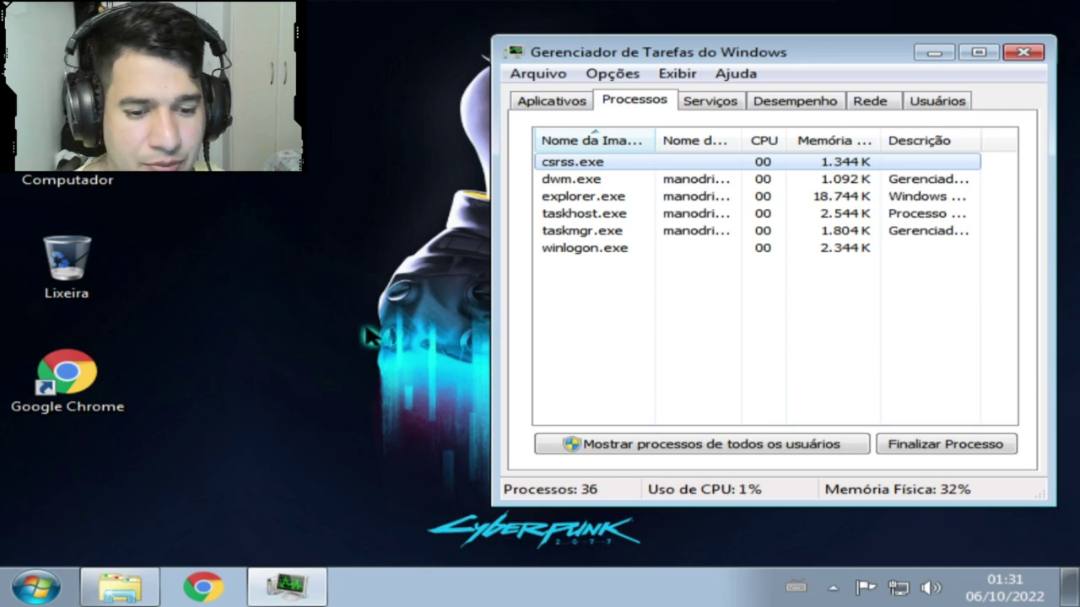
- Minimize the Windows Task Manager window
{"action": "left_click", "coordinate": [931, 49]}
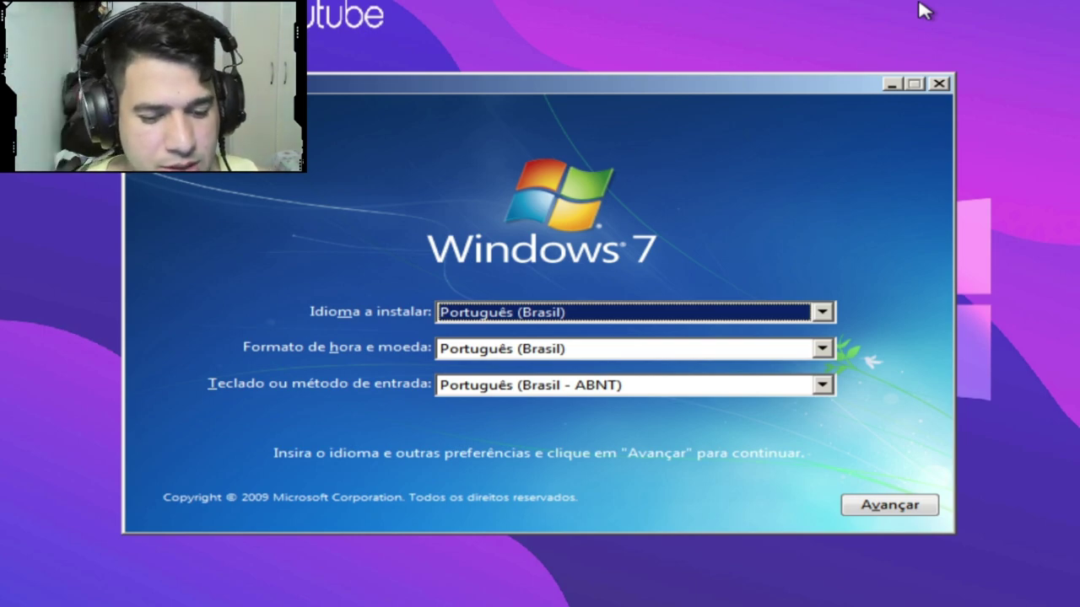
- Set the keyboard layout to Português (Brasil - ABNT2) and start the Windows 7 installation
{"action": "left_click", "coordinate": [822, 386]}
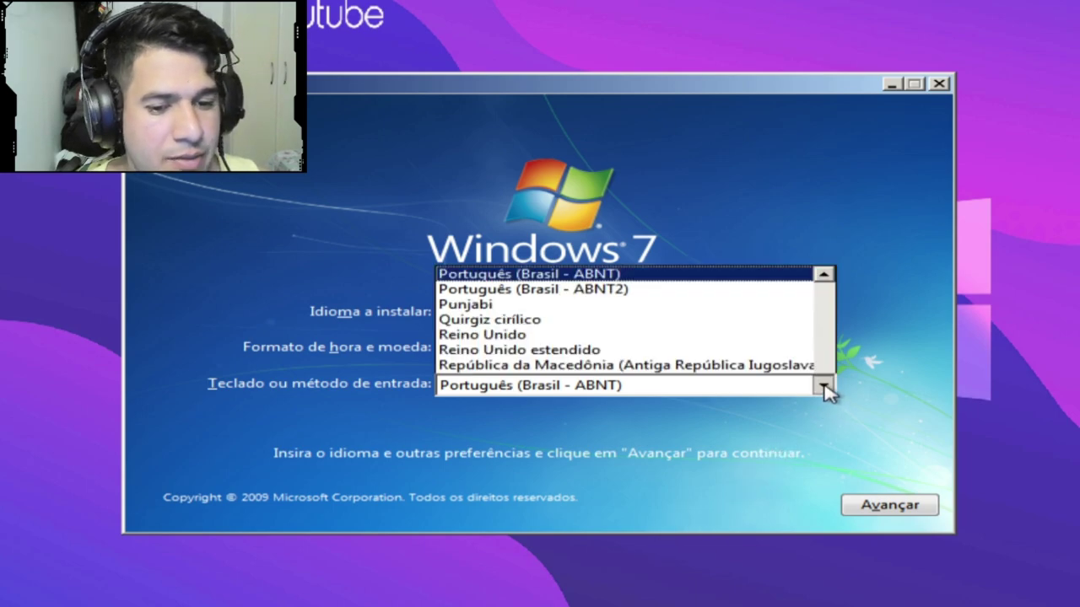
{"action": "left_click", "coordinate": [704, 169]}
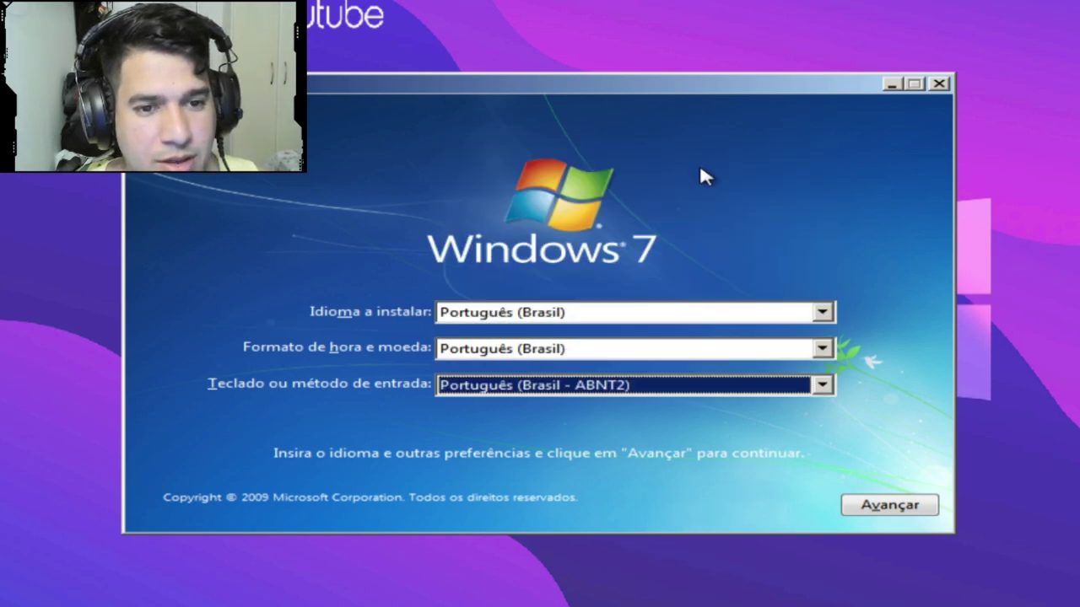
{"action": "left_click", "coordinate": [867, 510]}
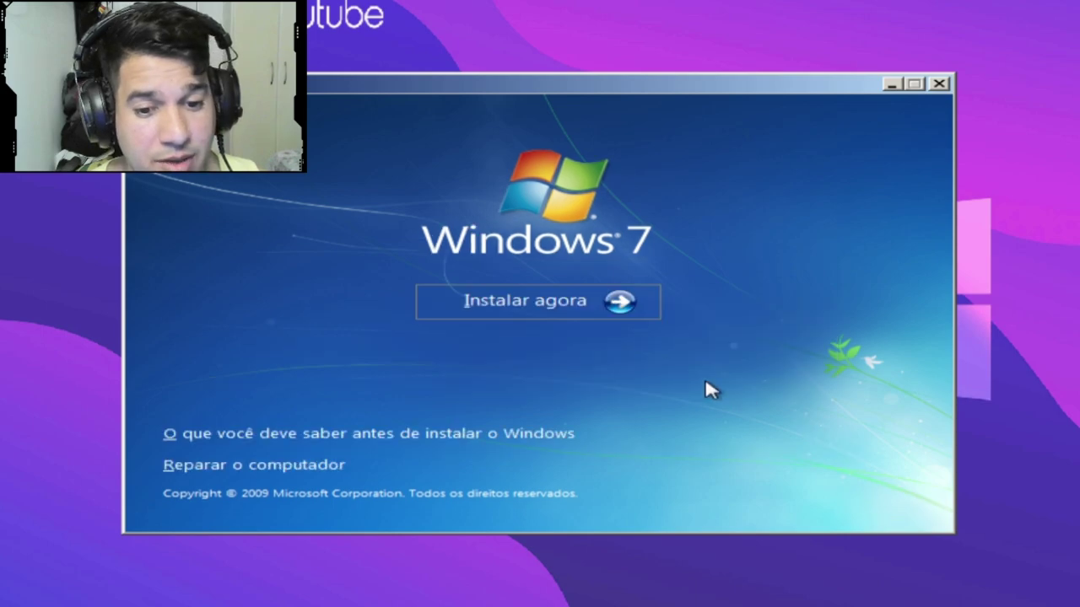
{"action": "left_click", "coordinate": [548, 311]}
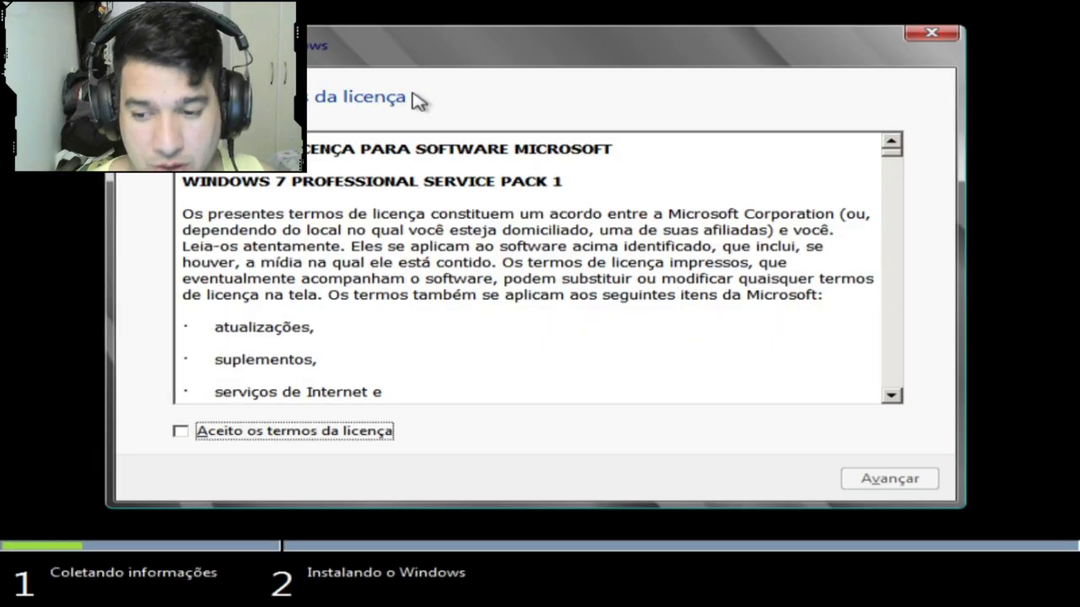
- Accept the Windows 7 Professional license terms and choose the custom (Personalizada) installation type
{"action": "left_click", "coordinate": [194, 434]}
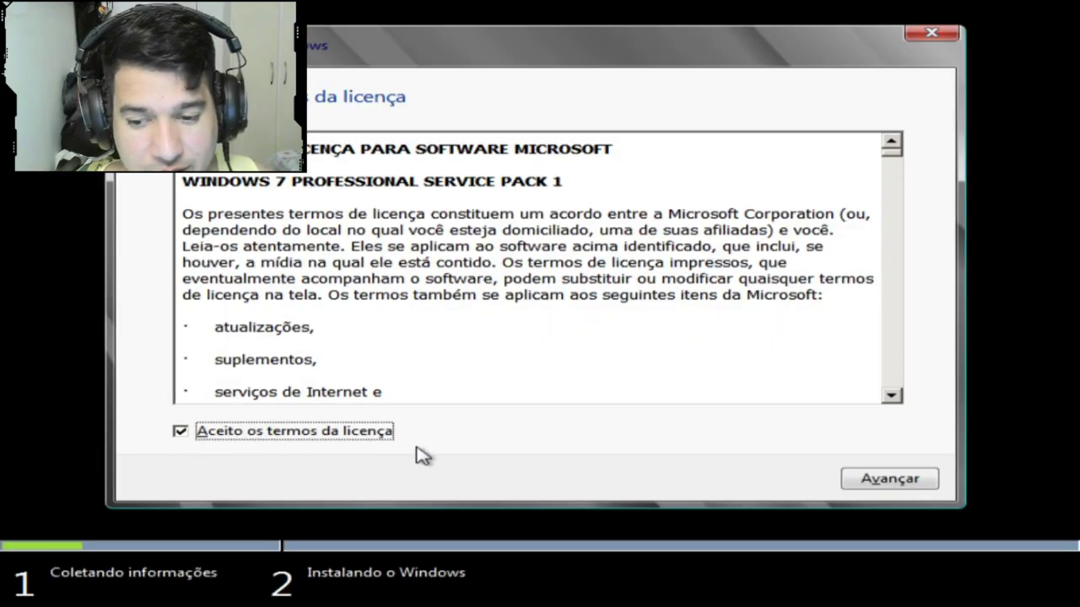
{"action": "left_click", "coordinate": [886, 488]}
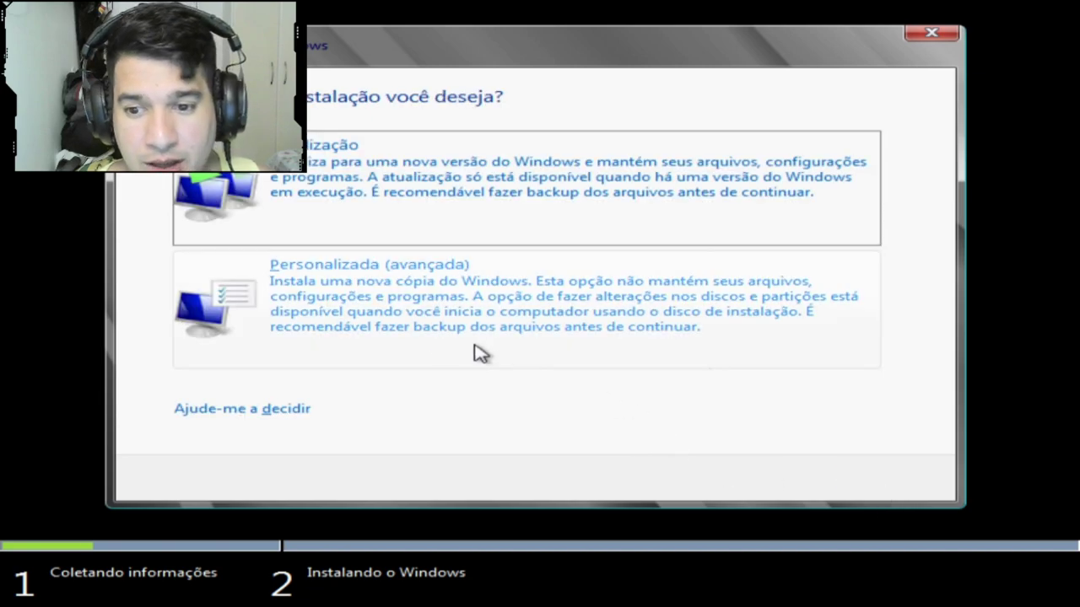
{"action": "left_click", "coordinate": [416, 327]}
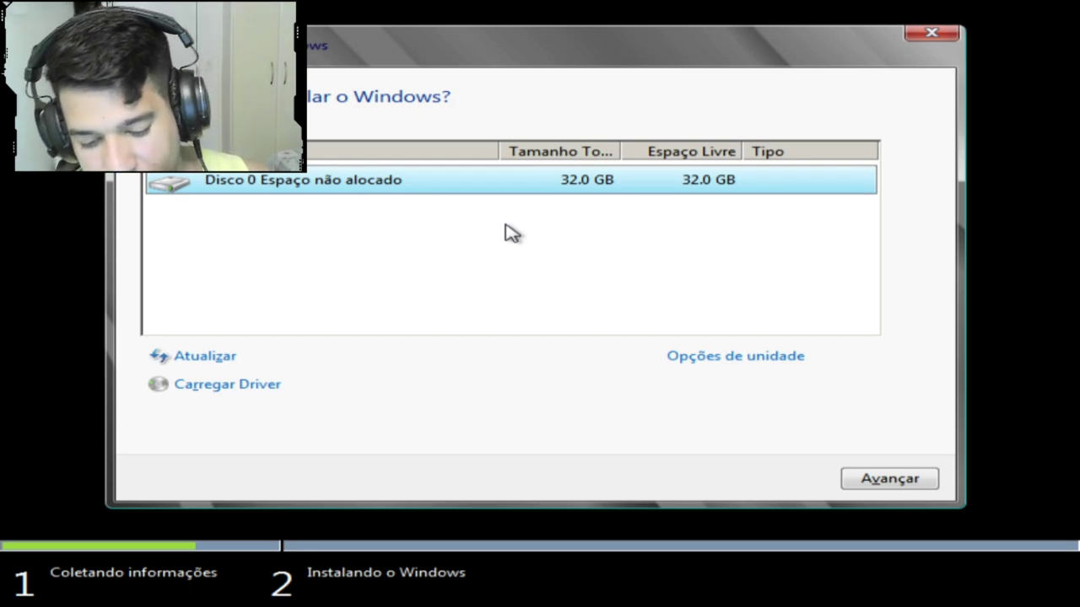
- Open a command prompt over the disk selection page, start diskpart and list the disks
{"action": "key", "text": "shift+F10"}
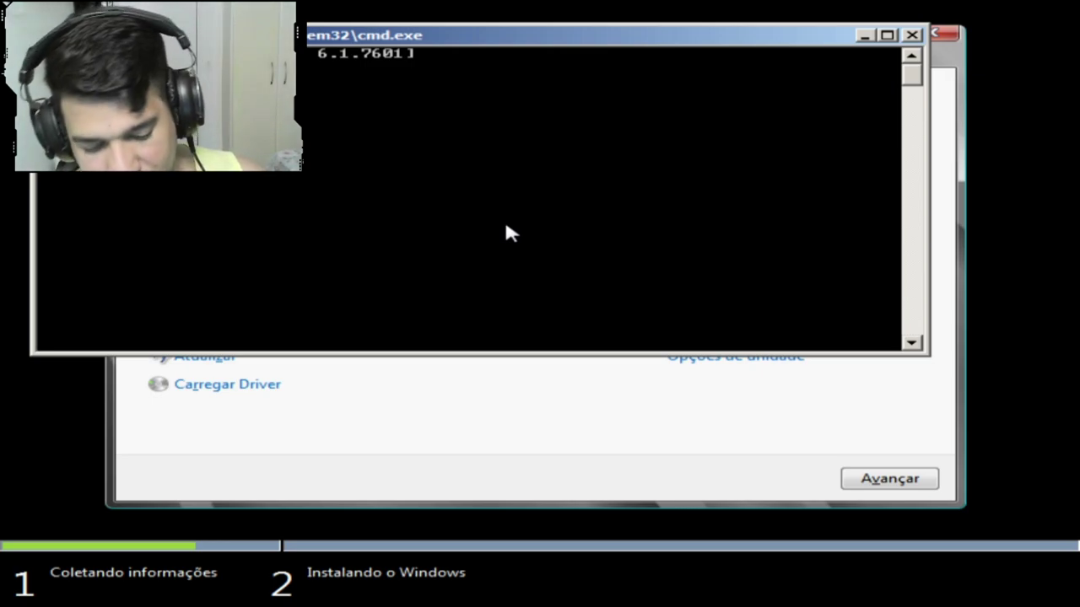
{"action": "key", "text": "Return"}
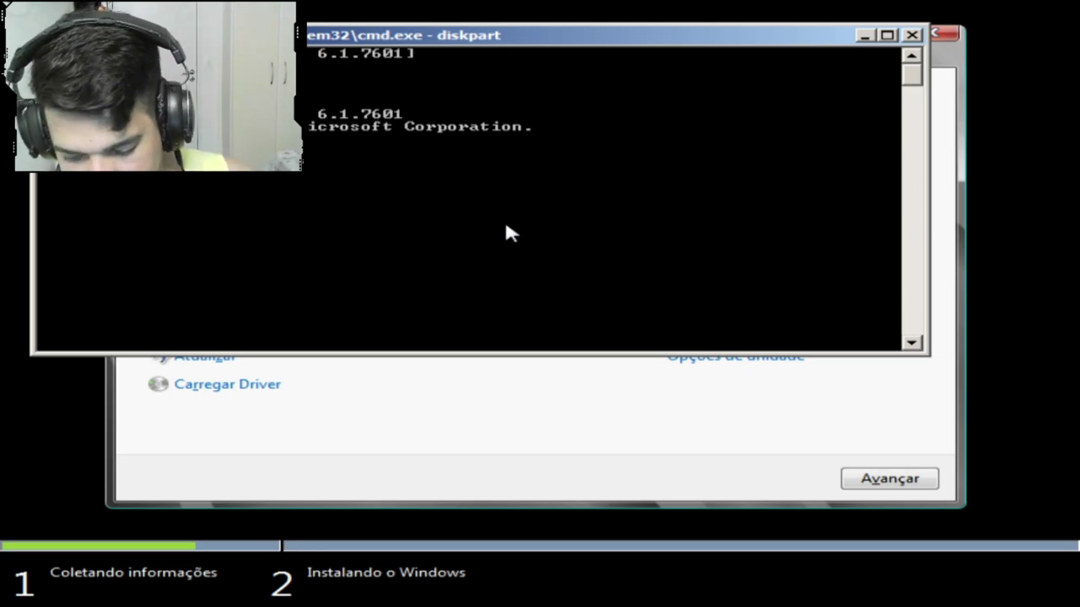
{"action": "key", "text": "Return"}
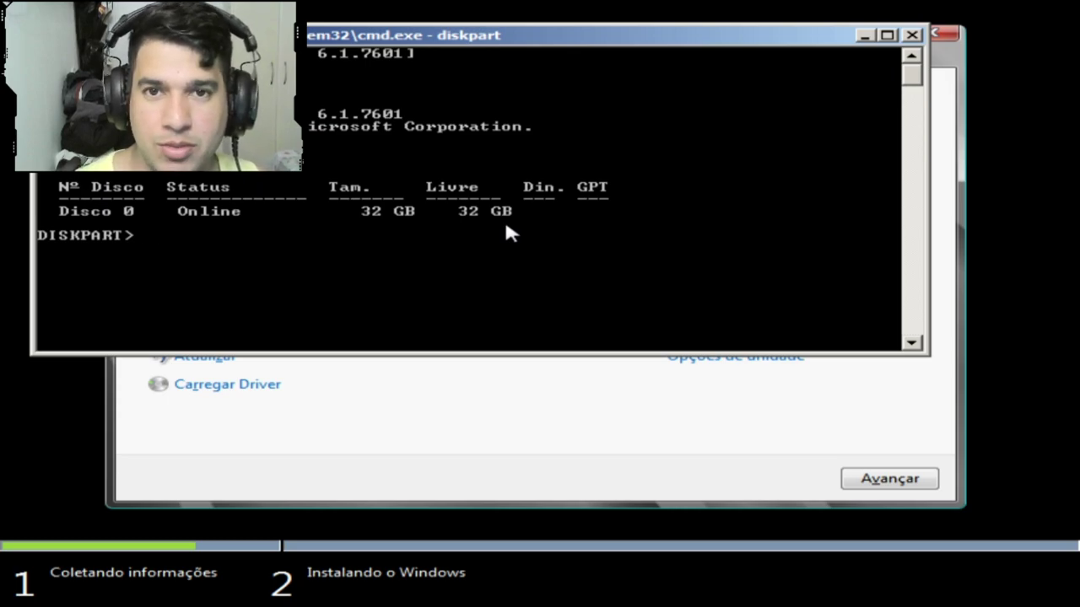
- Select disk 0 in DiskPart and erase it with the clean command
{"action": "type", "text": "sele"}
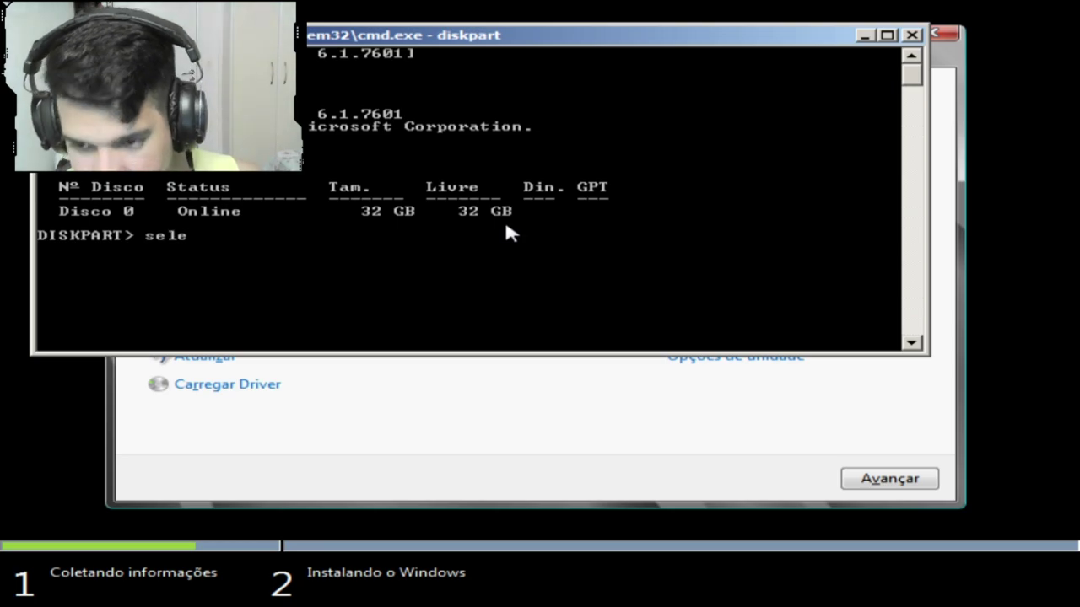
{"action": "type", "text": "ct "}
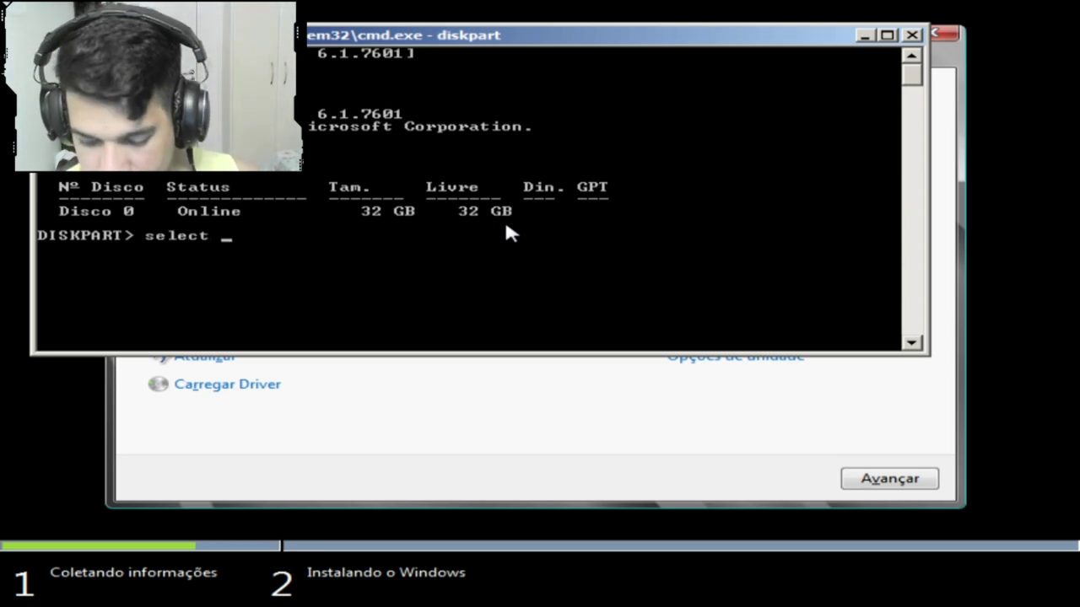
{"action": "type", "text": "disk 0"}
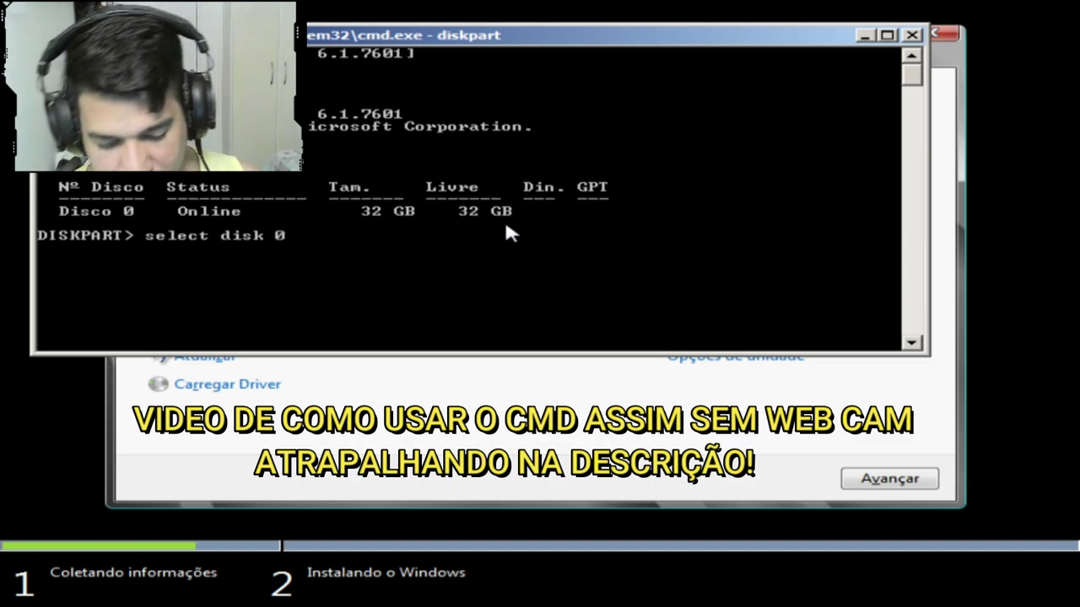
{"action": "key", "text": "Return"}
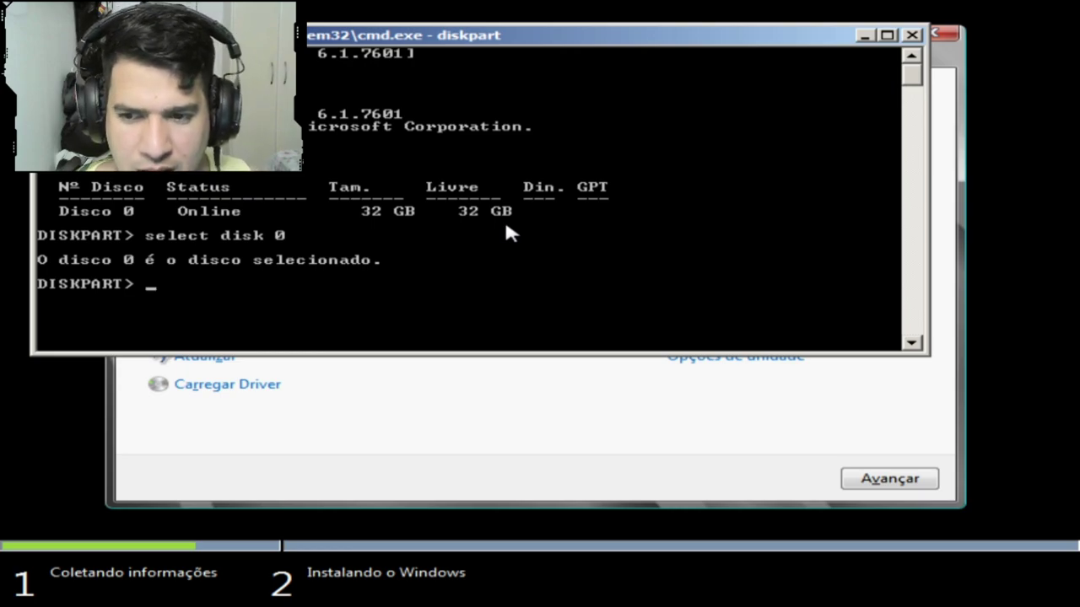
{"action": "type", "text": "clean"}
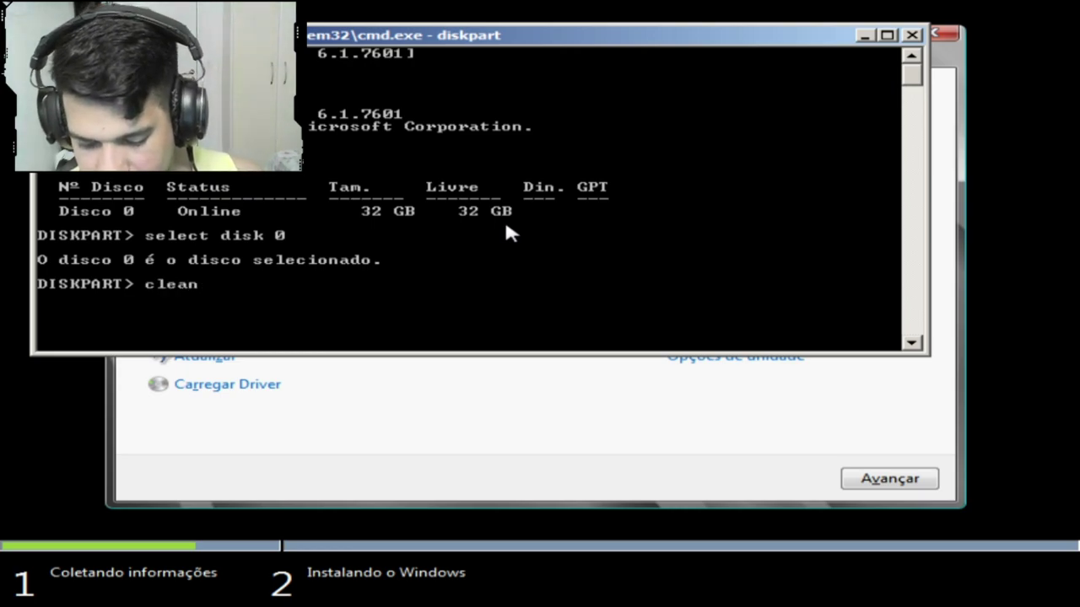
{"action": "key", "text": "Return"}
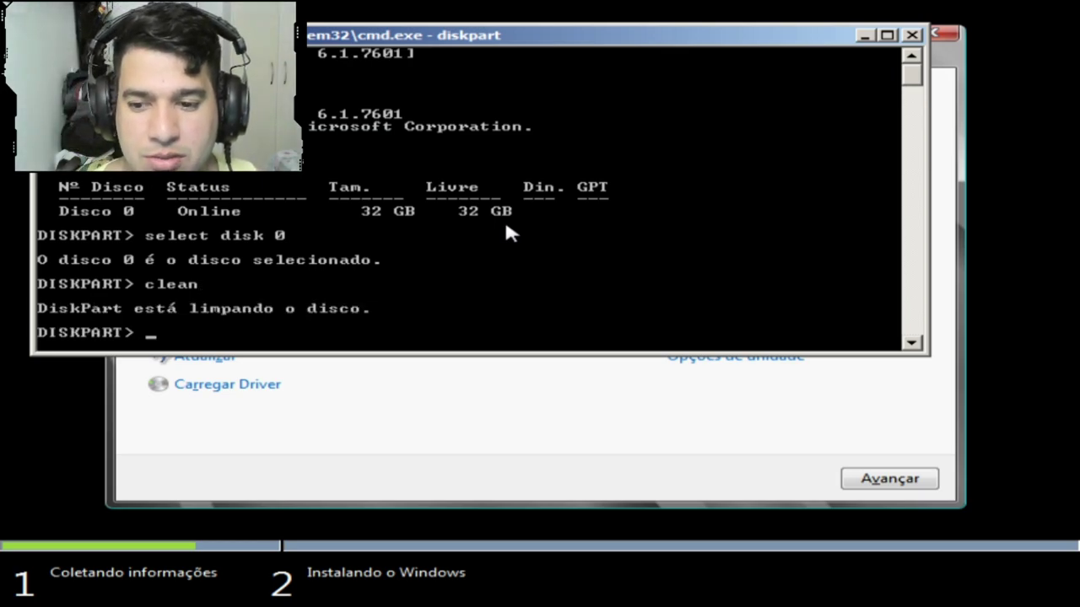
- Exit DiskPart and the command prompt, and start installing Windows on the unallocated space of Disk 0
{"action": "type", "text": "exit"}
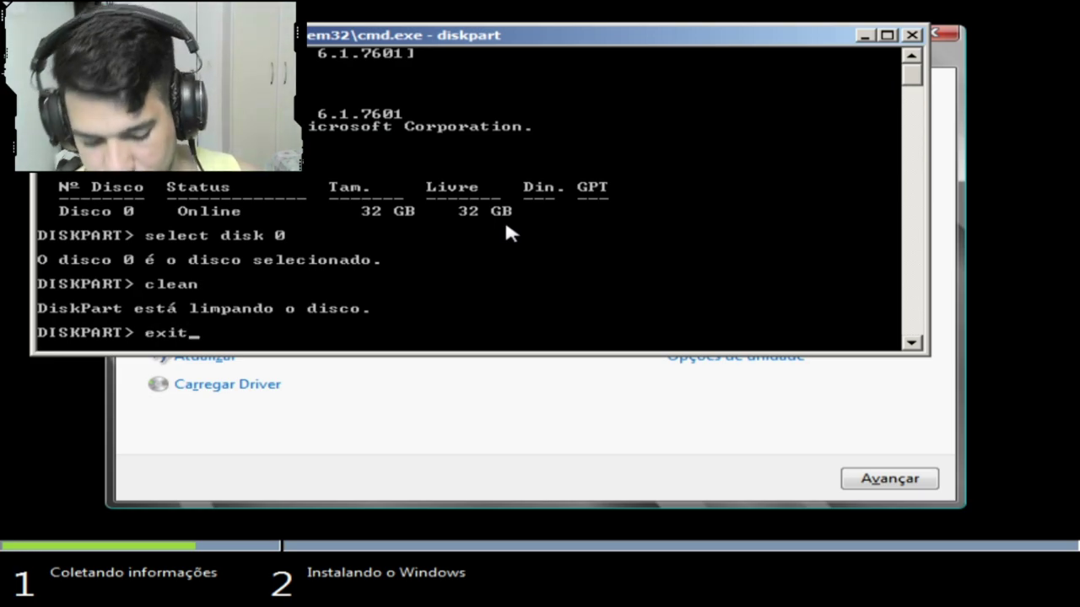
{"action": "key", "text": "Return"}
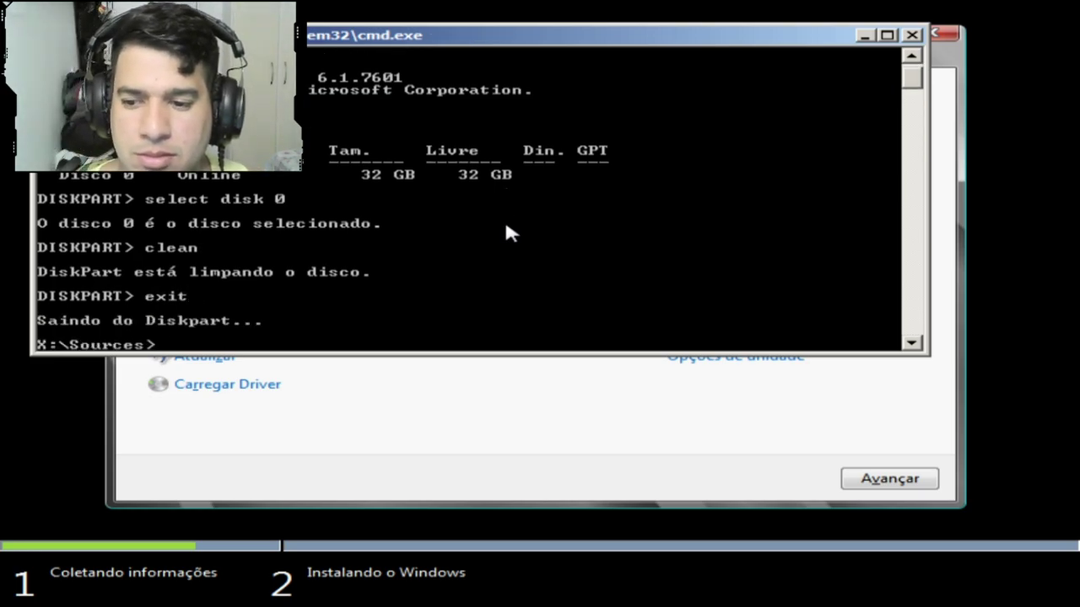
{"action": "type", "text": "ex"}
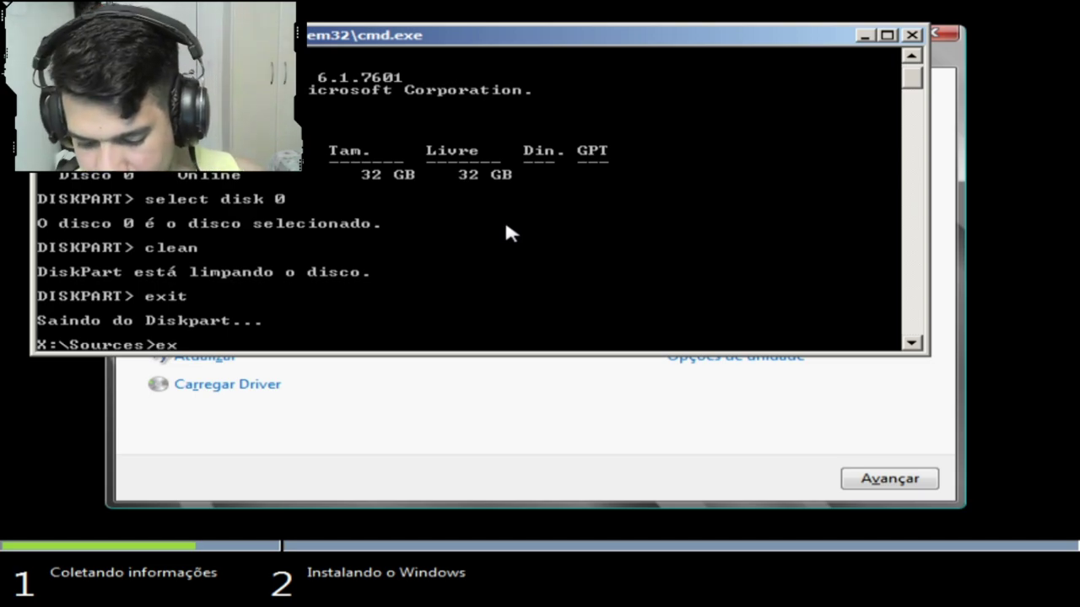
{"action": "type", "text": "it"}
{"action": "key", "text": "Return"}
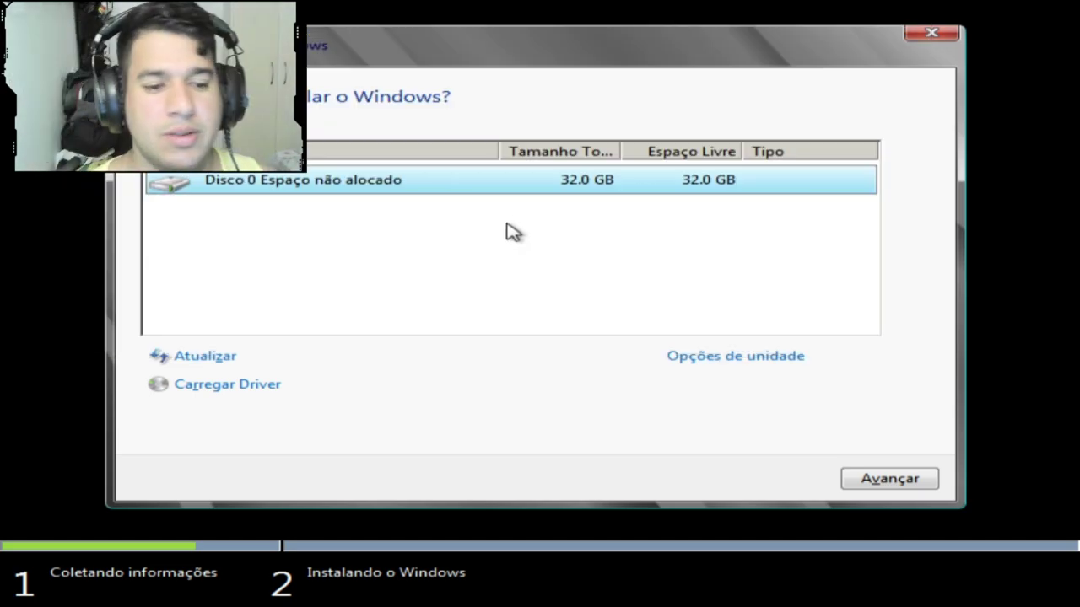
{"action": "left_click", "coordinate": [875, 482]}
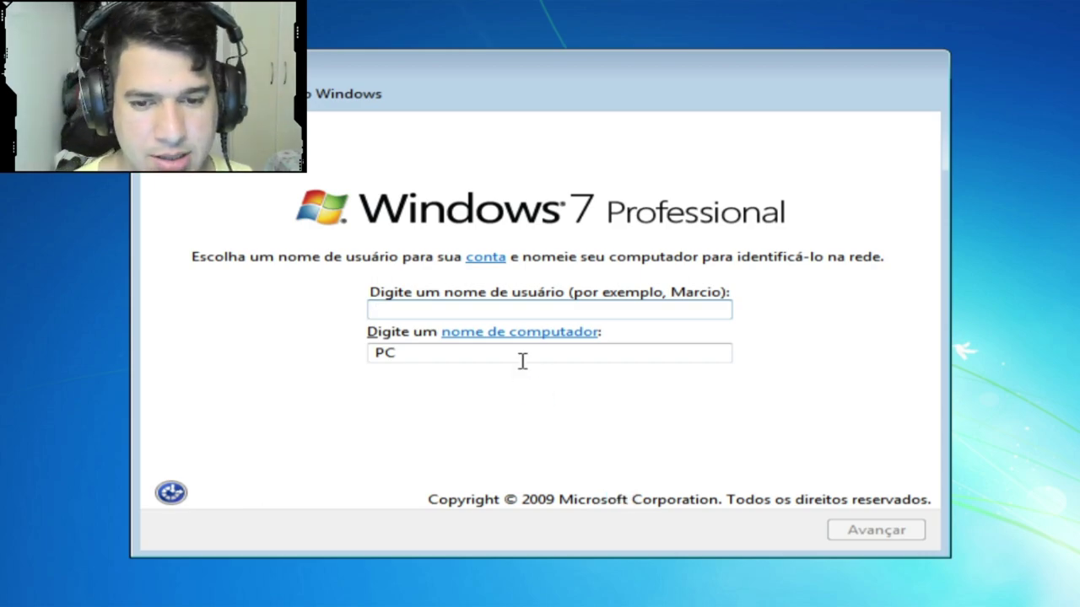
- Enter the account's user name and continue with the password and product key left blank
{"action": "left_click", "coordinate": [483, 312]}
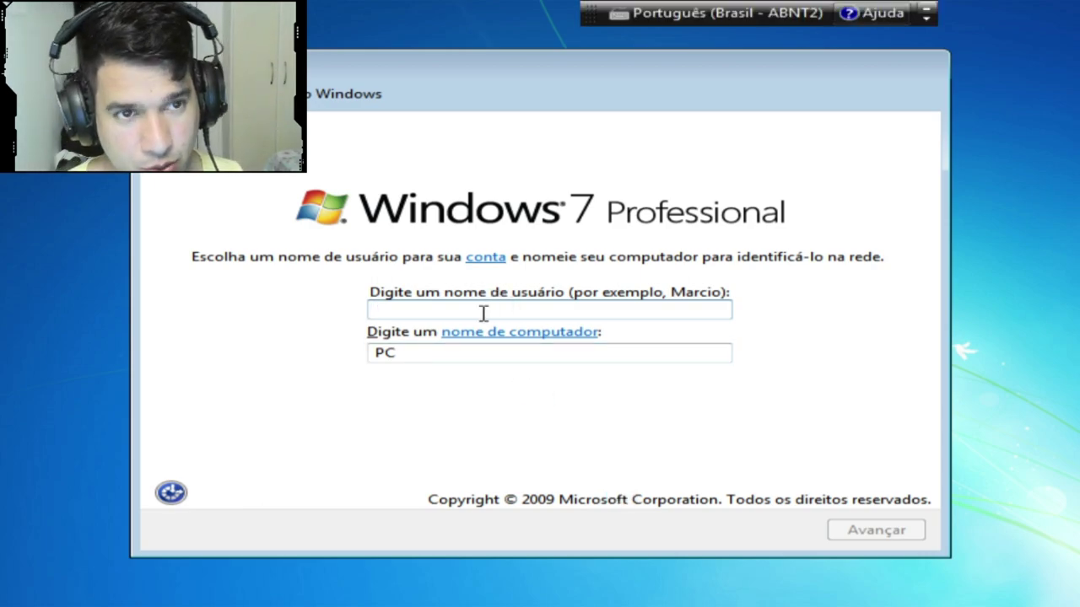
{"action": "type", "text": "mano"}
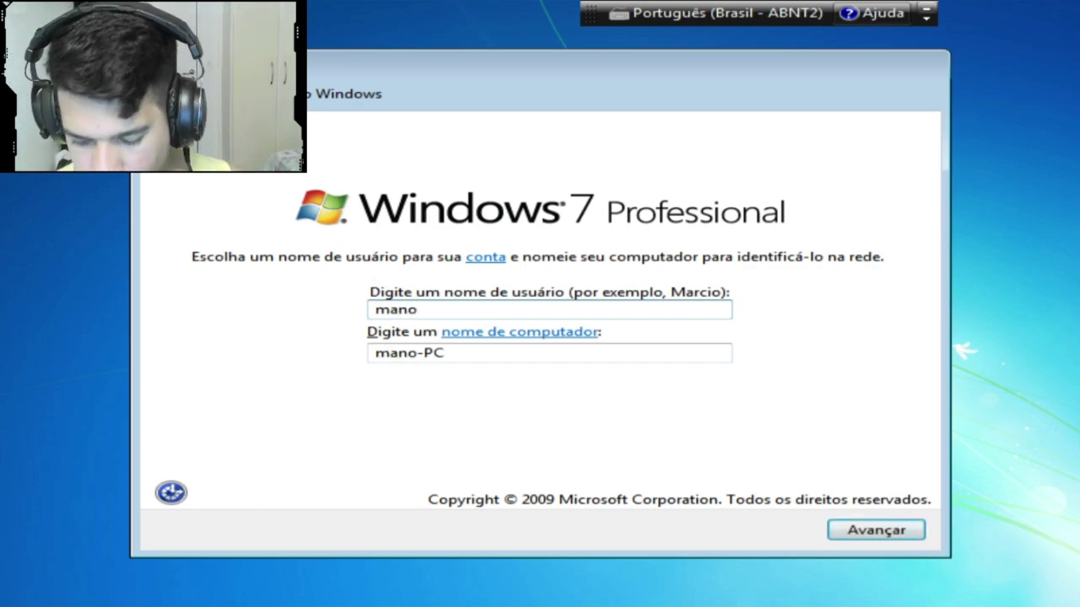
{"action": "type", "text": "drive"}
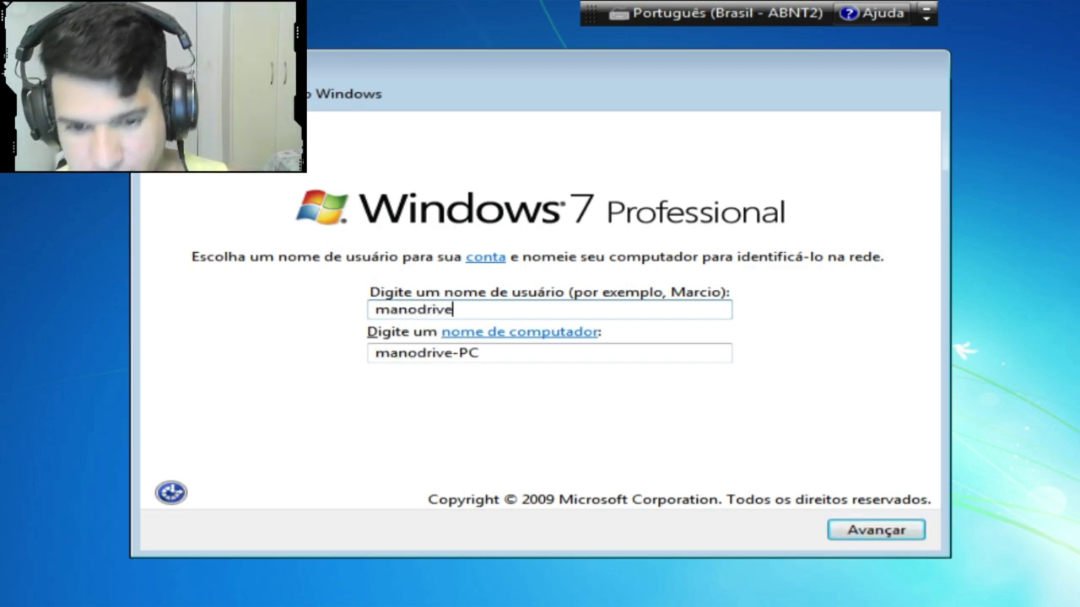
{"action": "left_click", "coordinate": [857, 528]}
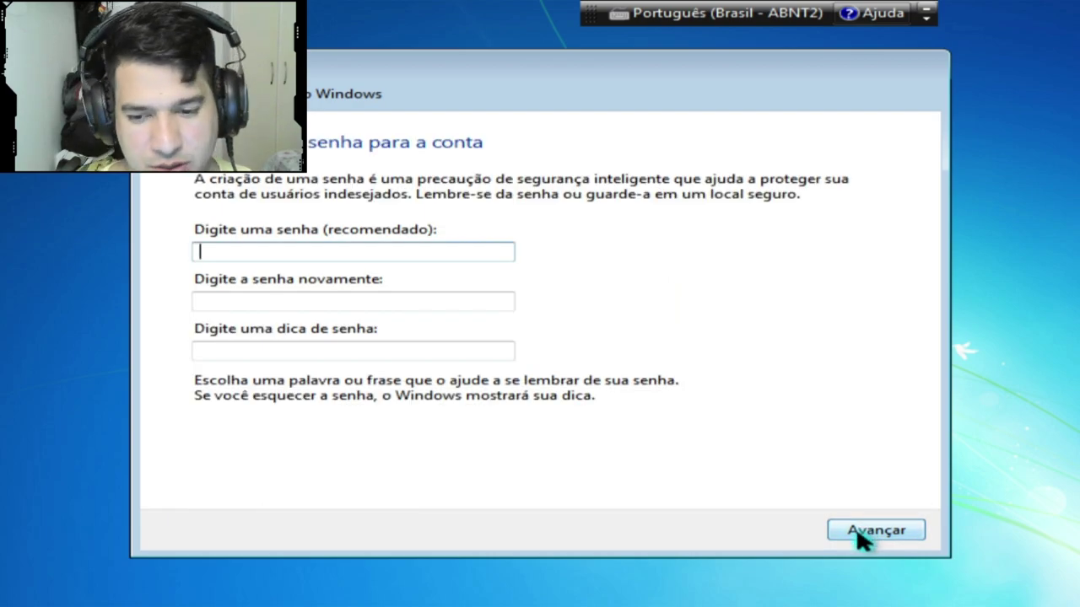
{"action": "left_click", "coordinate": [856, 529]}
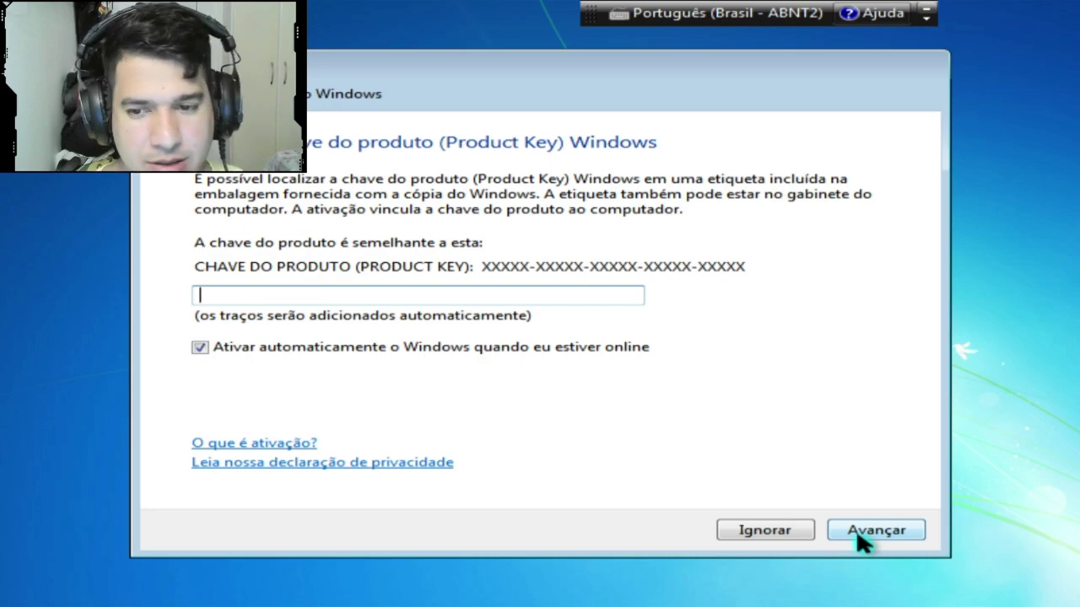
{"action": "left_click", "coordinate": [855, 529]}
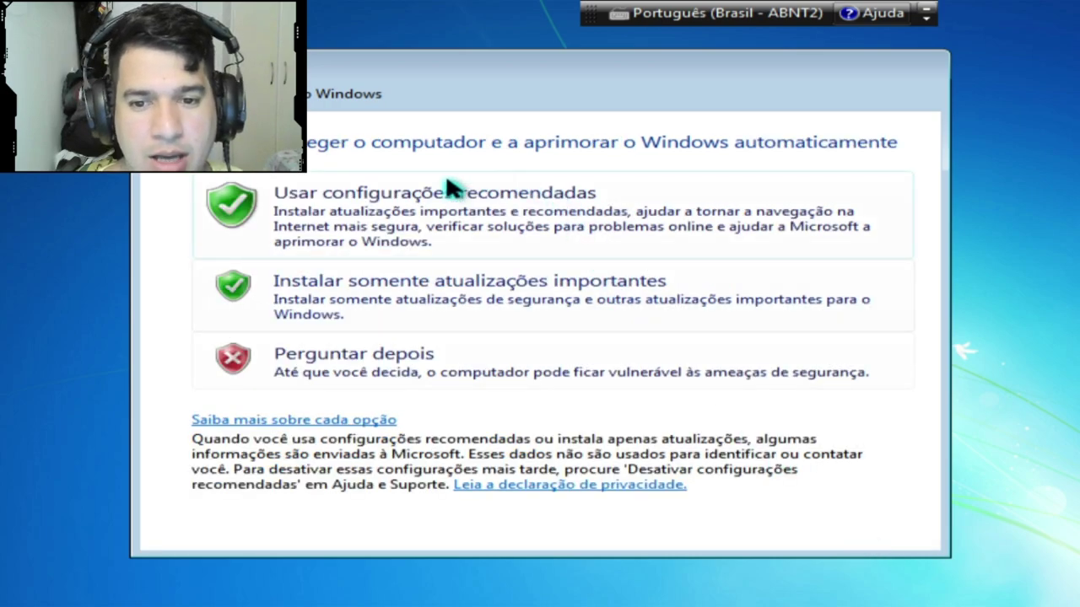
- Finish the Windows setup with the recommended update settings, the (UTC-03:00) Brasília time zone and the Rede doméstica network location
{"action": "left_click", "coordinate": [367, 217]}
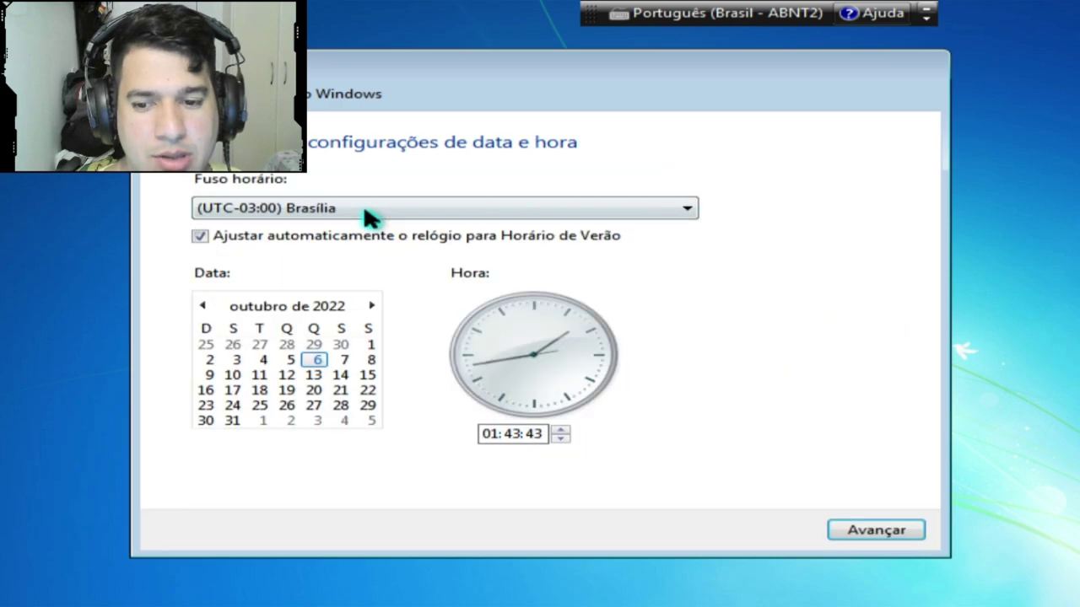
{"action": "left_click", "coordinate": [876, 532]}
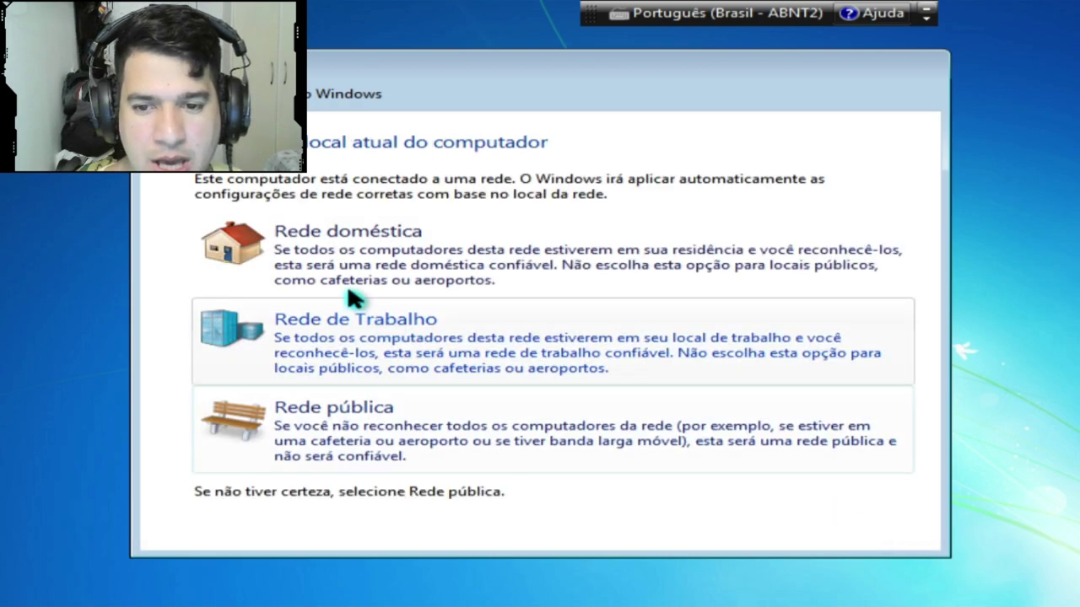
{"action": "left_click", "coordinate": [322, 225]}
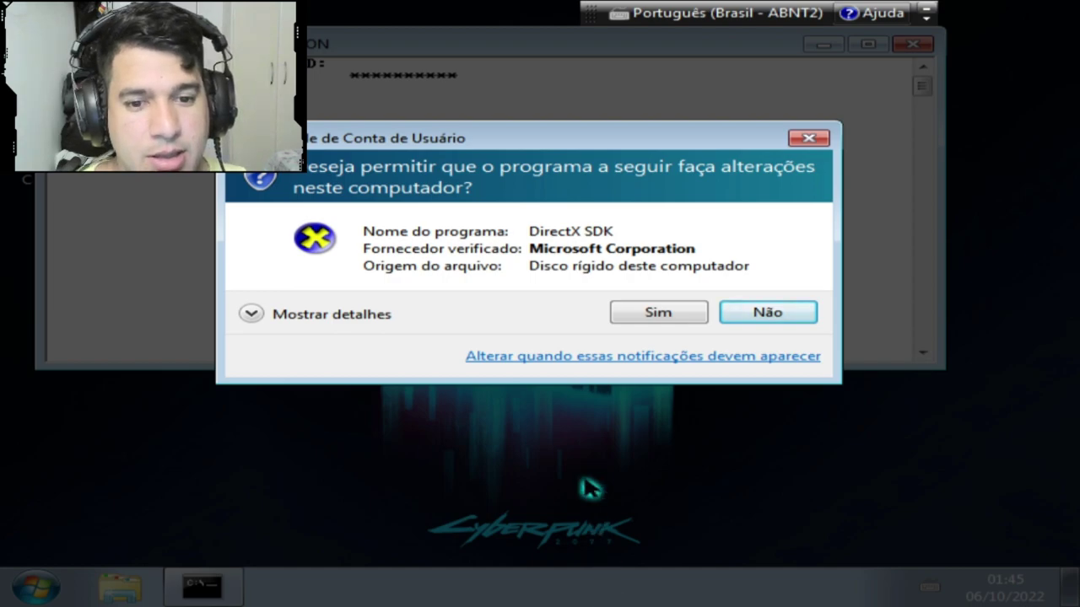
- Allow the DirectX SDK installer to make changes and accept its license agreement
{"action": "left_click", "coordinate": [657, 319]}
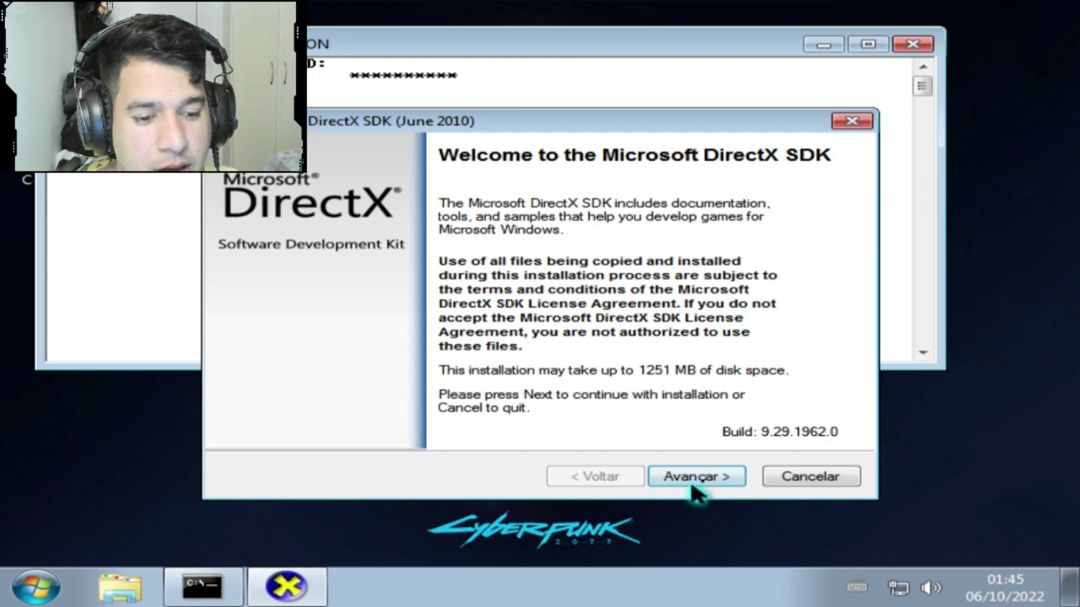
{"action": "left_click", "coordinate": [691, 477]}
{"action": "left_click", "coordinate": [232, 415]}
{"action": "left_click", "coordinate": [706, 482]}
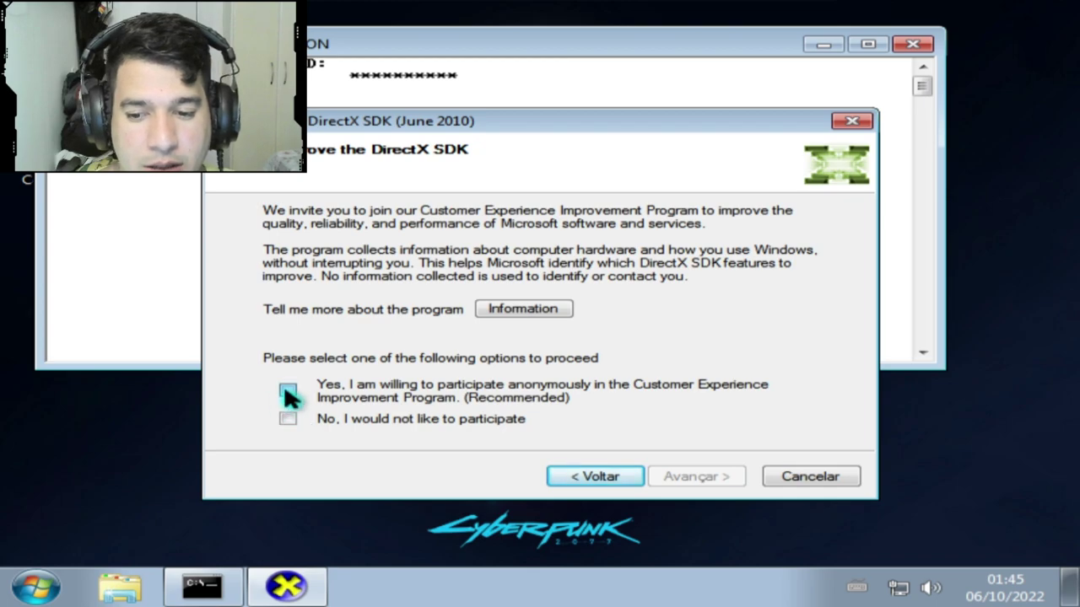
- Agree to join the Customer Experience Improvement Program and complete the Microsoft DirectX SDK (June 2010) installation with the default options
{"action": "left_click", "coordinate": [288, 392]}
{"action": "left_click", "coordinate": [708, 479]}
{"action": "left_click", "coordinate": [694, 479]}
{"action": "left_click", "coordinate": [693, 489]}
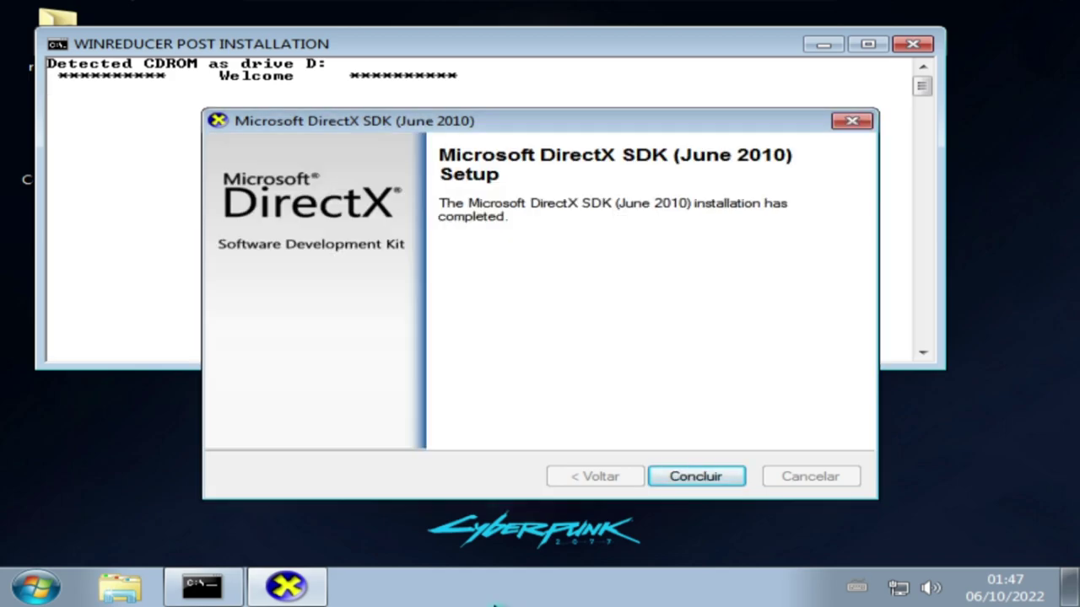
{"action": "left_click", "coordinate": [666, 478]}
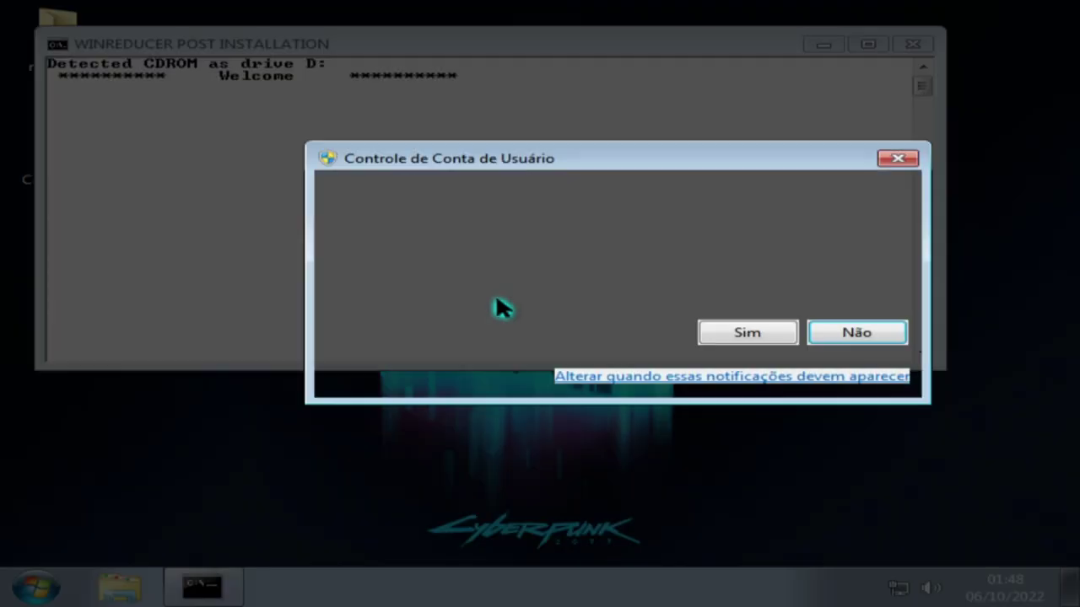
- Allow the pending installers to make changes and install the Realtek LAN Adapter Software for Windows 7 into C:\DRIVERS\WIN\LANRLTK, accepting its license agreement
{"action": "left_click", "coordinate": [726, 332]}
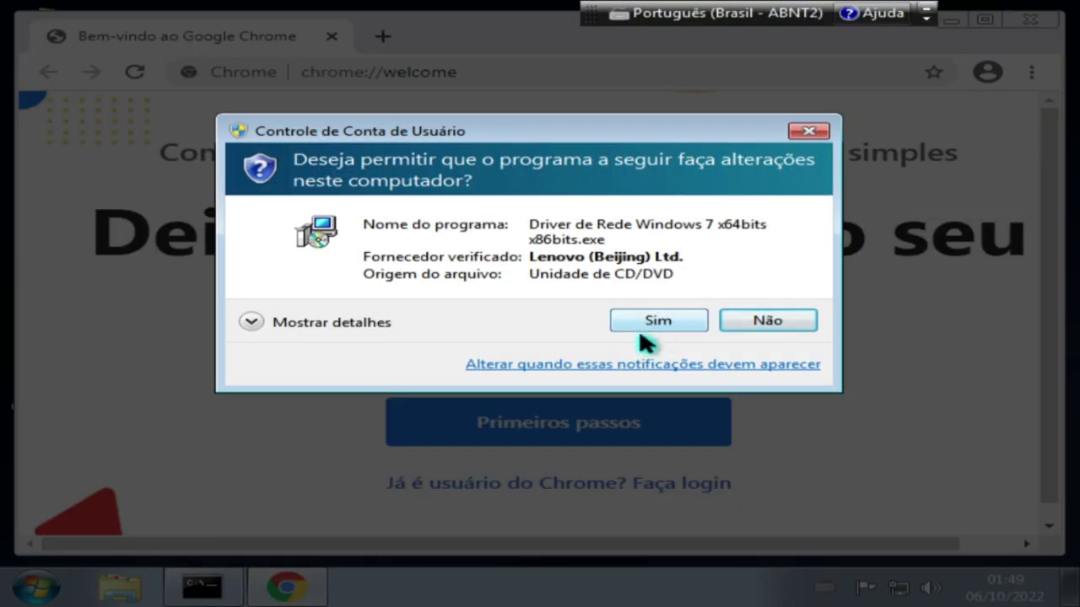
{"action": "left_click", "coordinate": [639, 326]}
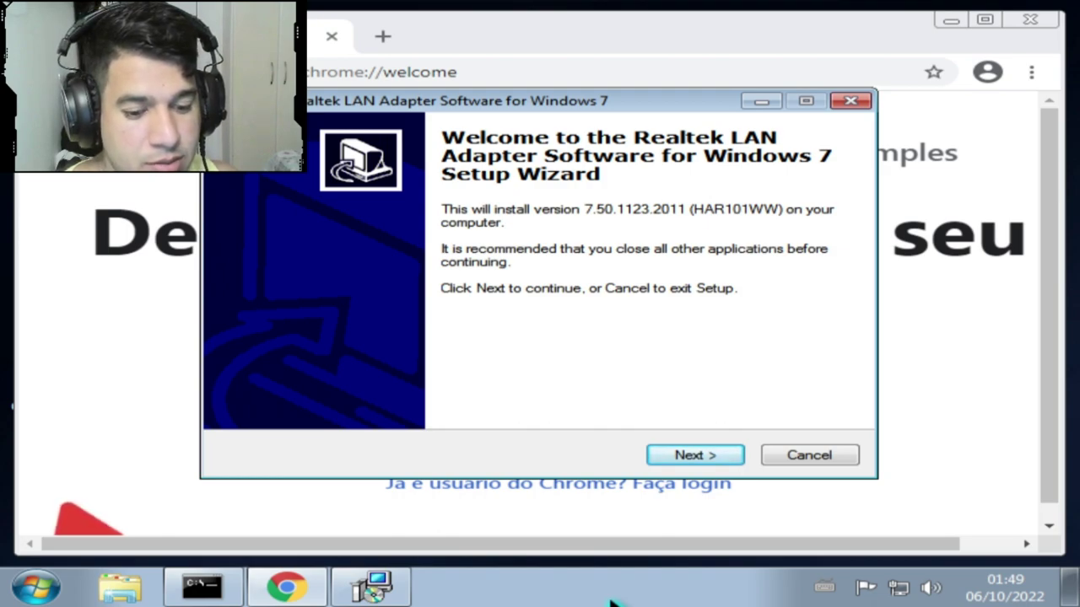
{"action": "left_click", "coordinate": [691, 455]}
{"action": "left_click", "coordinate": [285, 395]}
{"action": "left_click", "coordinate": [685, 454]}
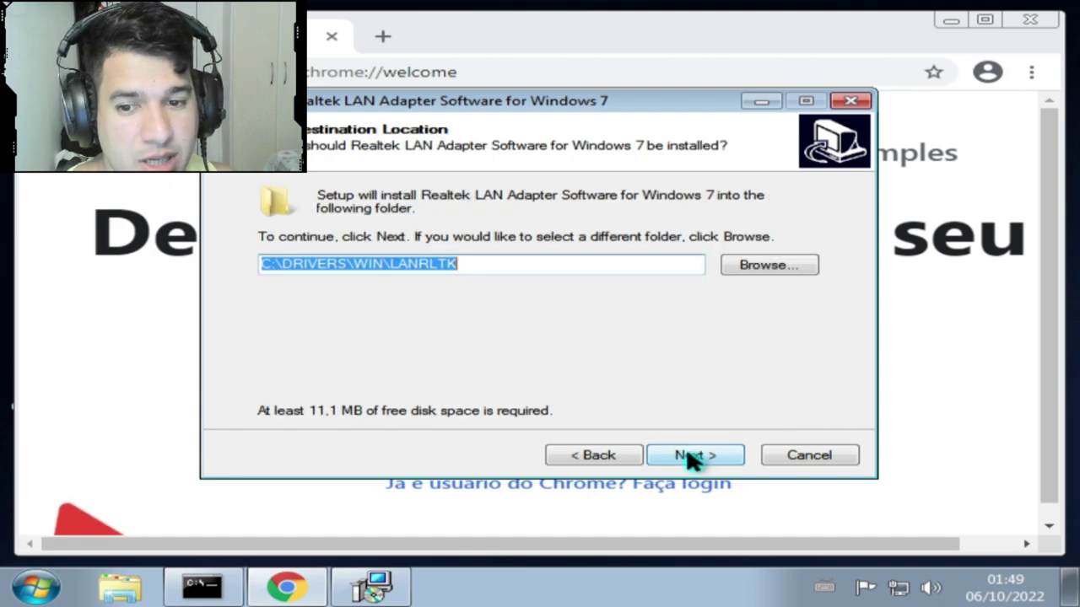
{"action": "left_click", "coordinate": [690, 456]}
{"action": "left_click", "coordinate": [691, 458]}
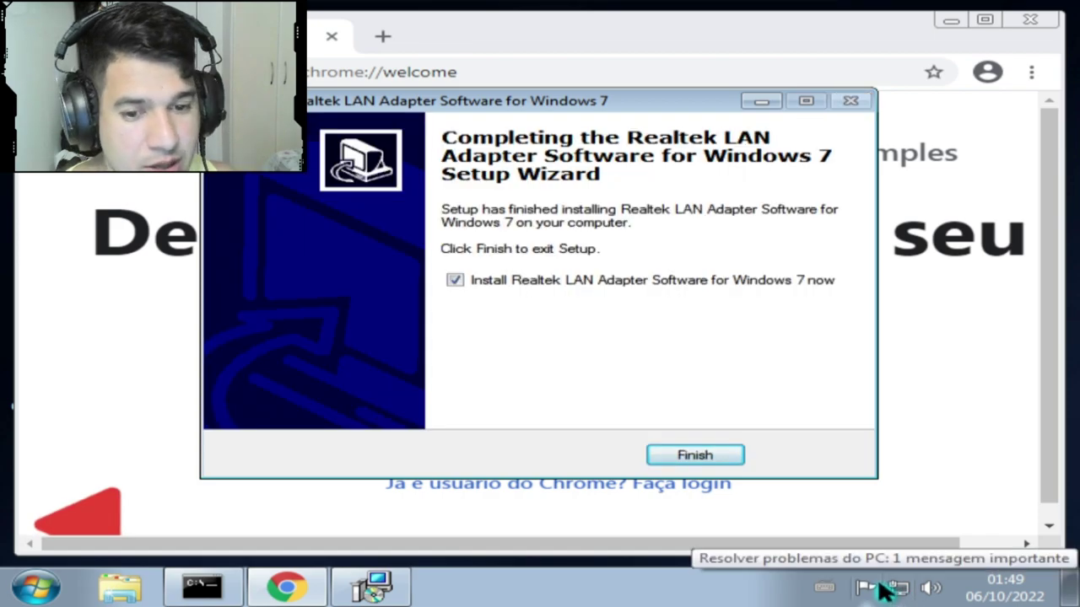
- Finish the wizard with immediate driver installation enabled, and run the Realtek Ethernet Controller Driver setup with permission to make changes
{"action": "left_click", "coordinate": [729, 460]}
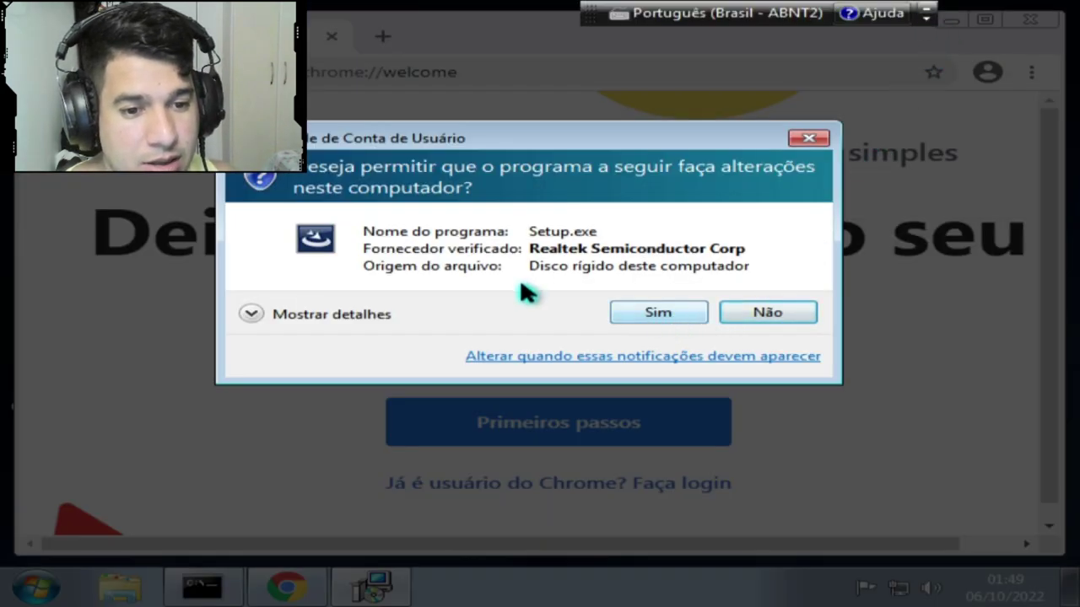
{"action": "left_click", "coordinate": [638, 314]}
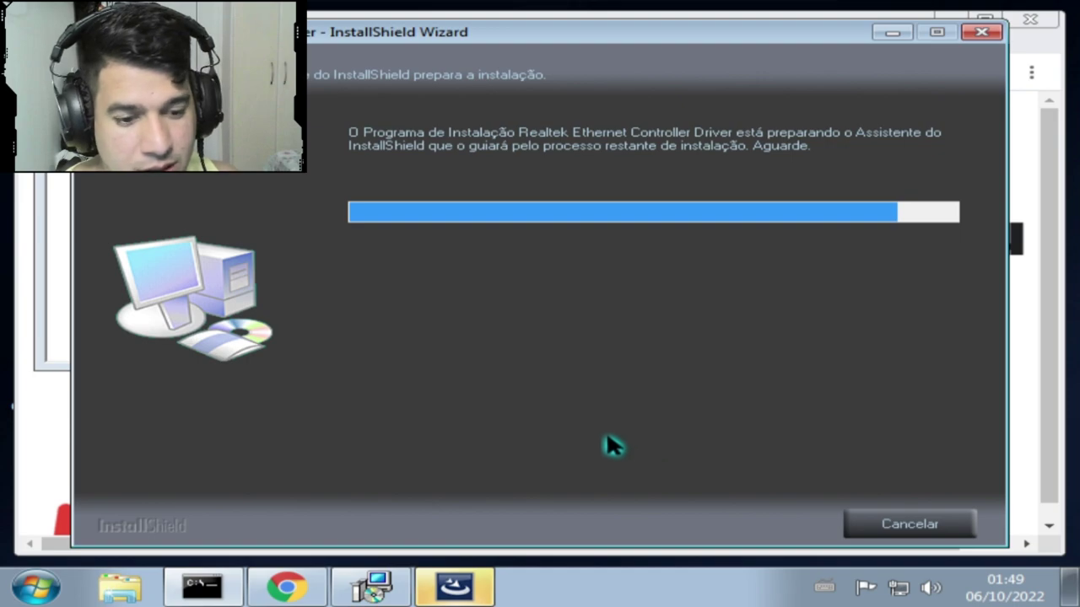
{"action": "left_click", "coordinate": [698, 544]}
{"action": "left_click", "coordinate": [695, 543]}
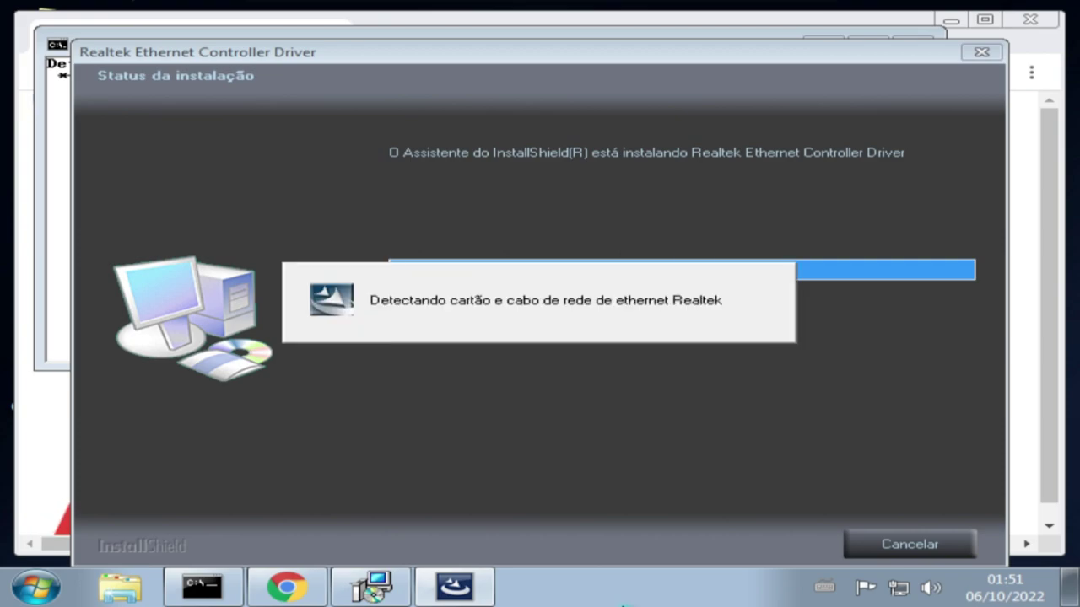
{"action": "left_click", "coordinate": [750, 346]}
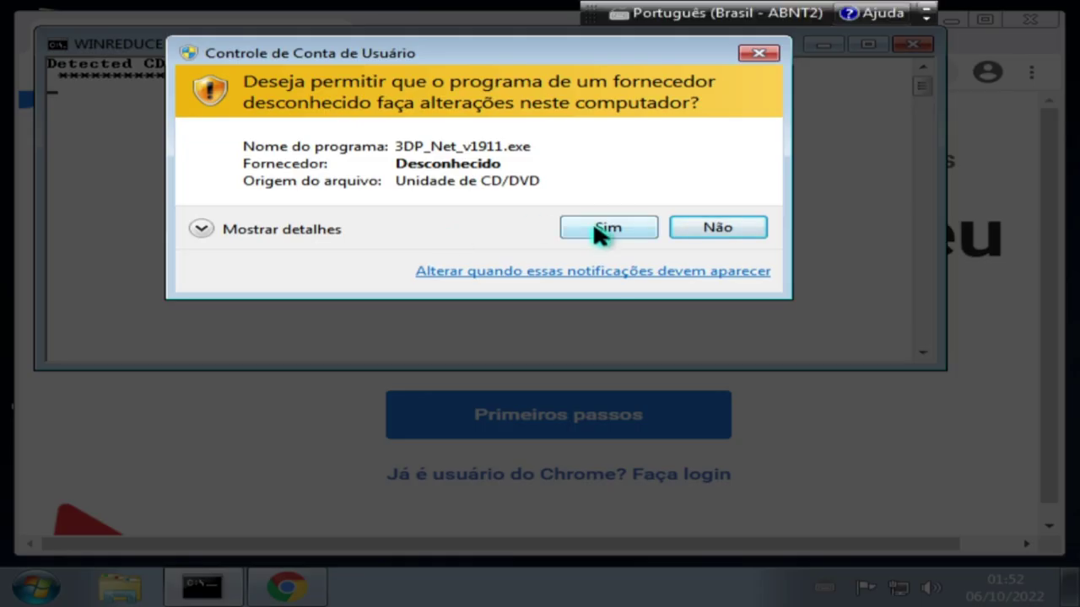
- Allow 3DP_Net_v1911.exe to make changes and extract 3DP Net to C:\3DP\Net\1911
{"action": "left_click", "coordinate": [598, 231]}
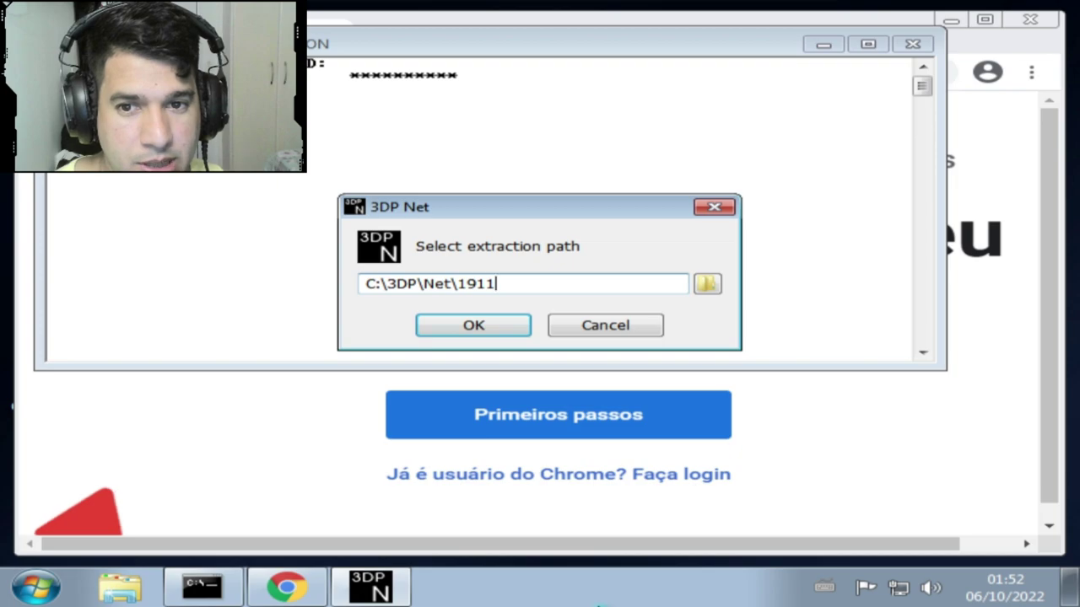
{"action": "left_click", "coordinate": [472, 329]}
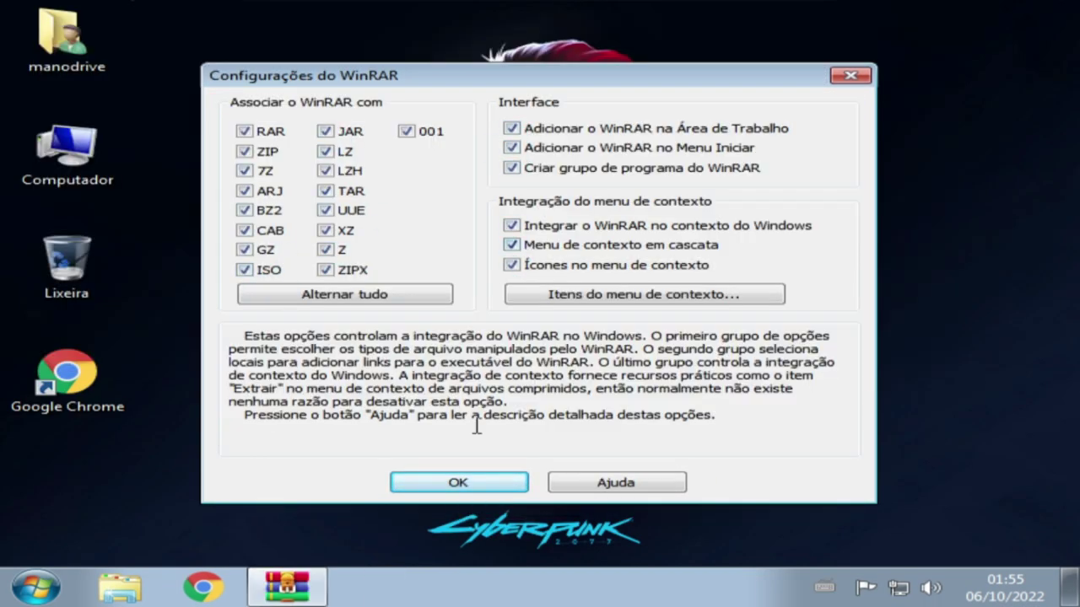
- Accept the default WinRAR file associations, interface and context menu integration, and close its setup
{"action": "left_click", "coordinate": [472, 482]}
{"action": "left_click", "coordinate": [511, 486]}
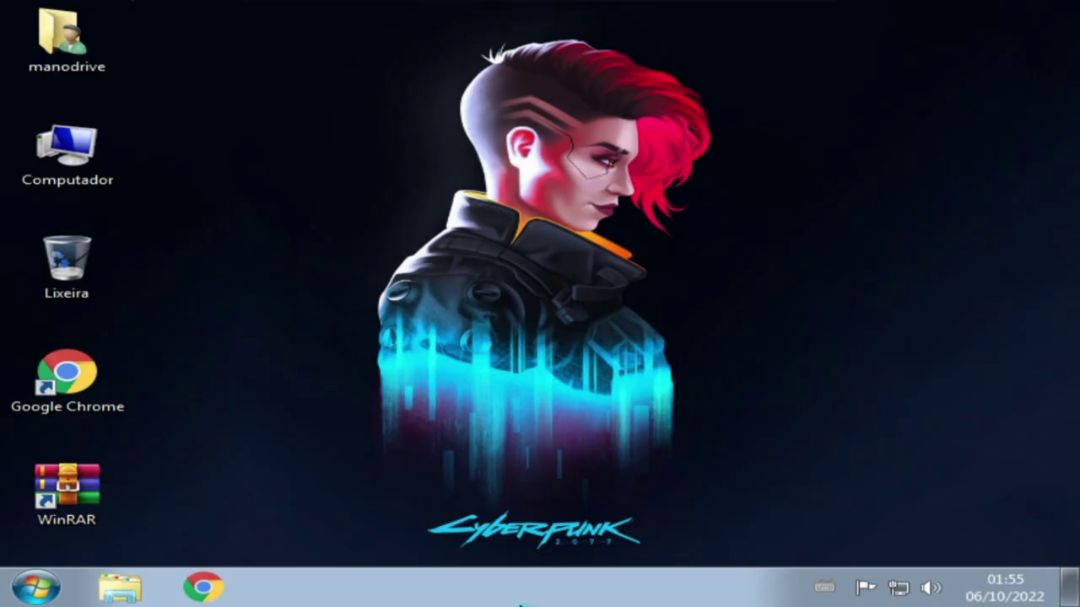